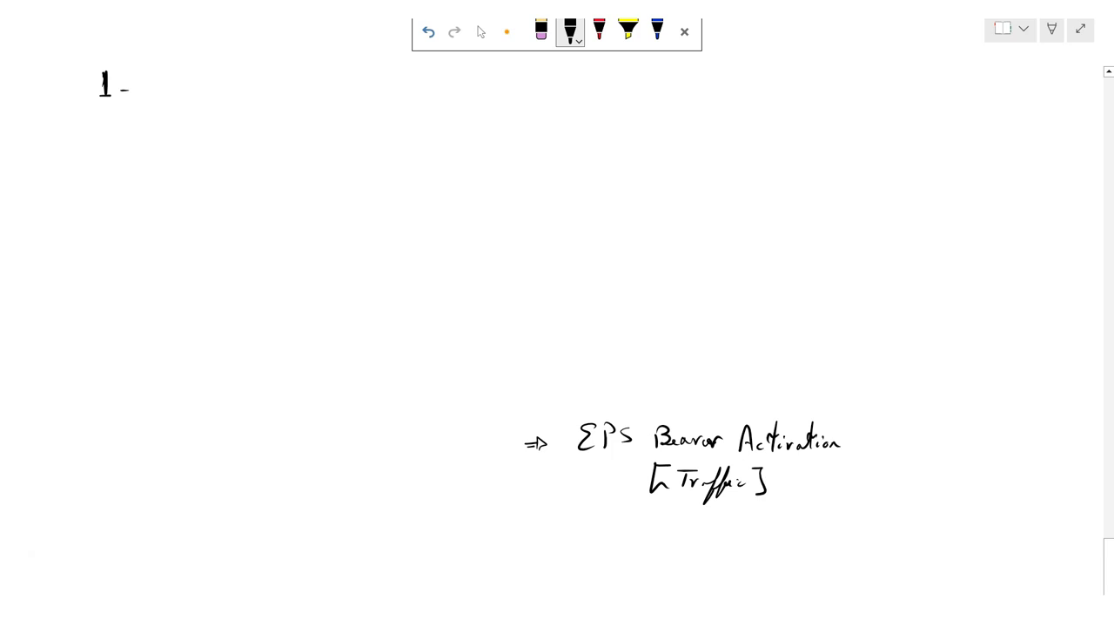
Step: Handwrite item 1 "RRC setup", underline RRC, and add an arrow to item 2 "Authentication & Security"
drag(159, 77, 190, 114)
mouse_move(195, 78)
mouse_down()
mouse_move(227, 118)
mouse_move(306, 70)
mouse_move(321, 97)
mouse_up()
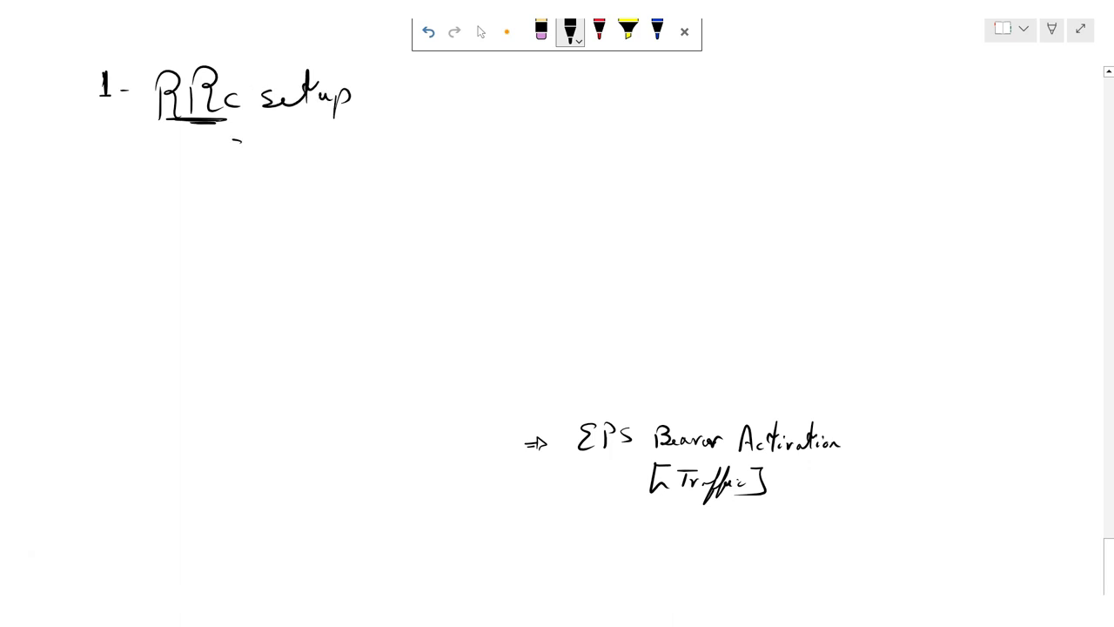
drag(294, 200, 314, 185)
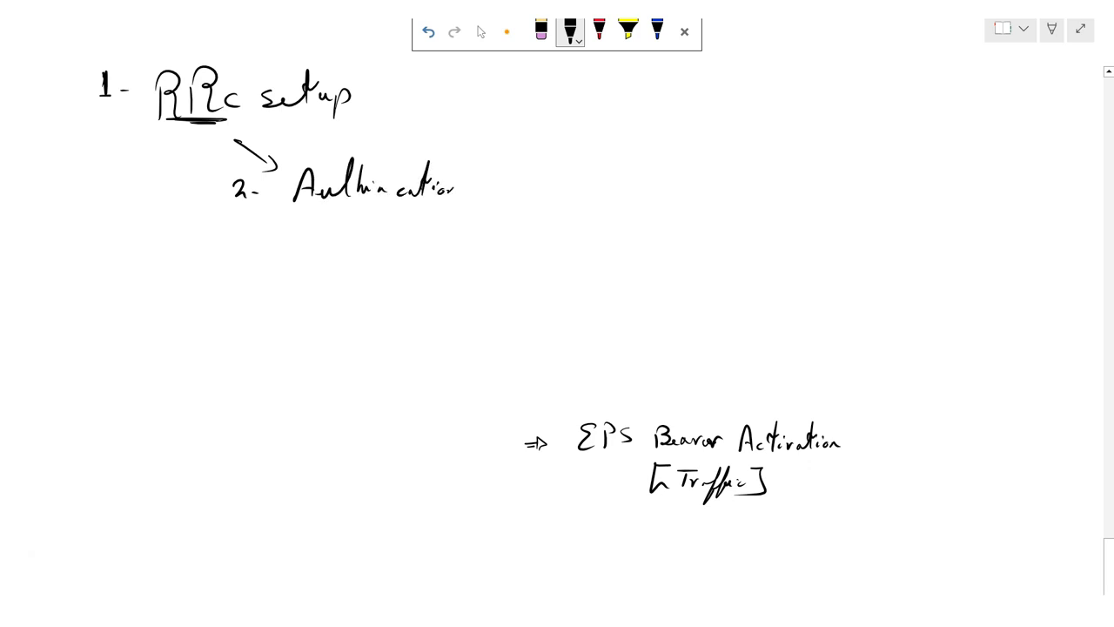
drag(492, 204, 551, 200)
drag(561, 197, 574, 200)
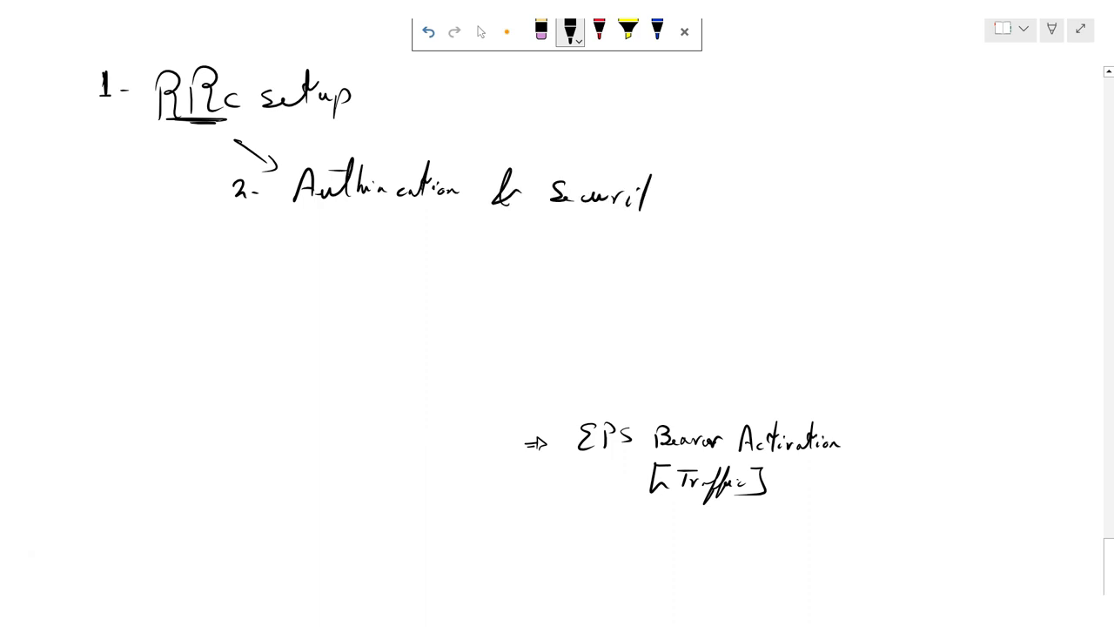
drag(646, 193, 642, 233)
Step: Handwrite item 3 "Traffic" with branches S1 bearer, DRB [Air-Ran] and E-RAB, and link it by arrow to EPS Bearer Activation, numbered 4
drag(333, 279, 340, 310)
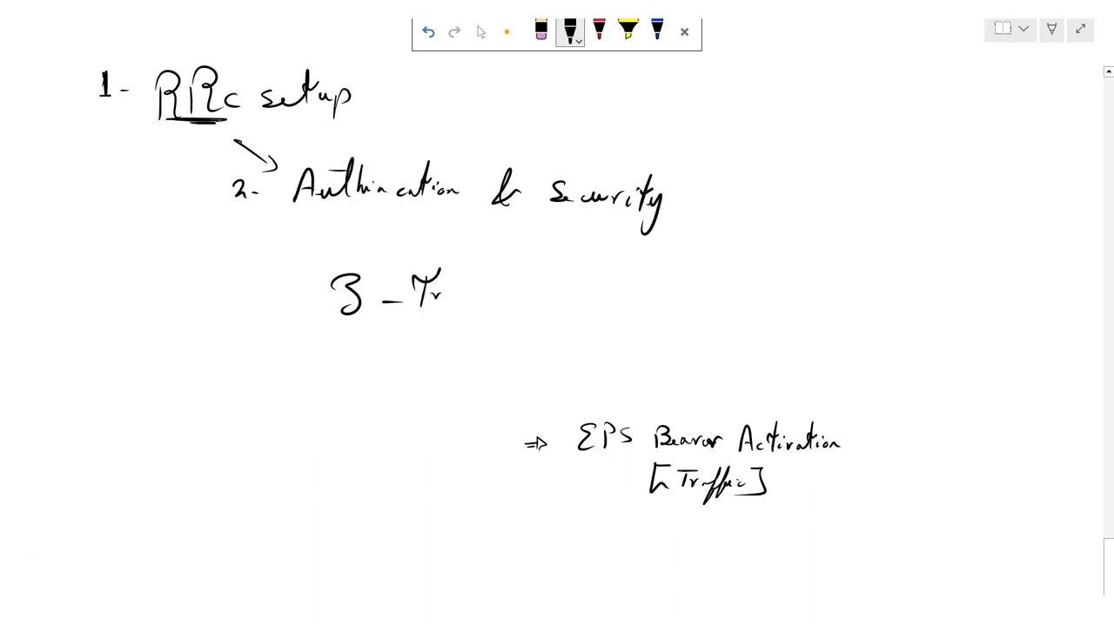
drag(468, 278, 458, 318)
drag(480, 275, 470, 317)
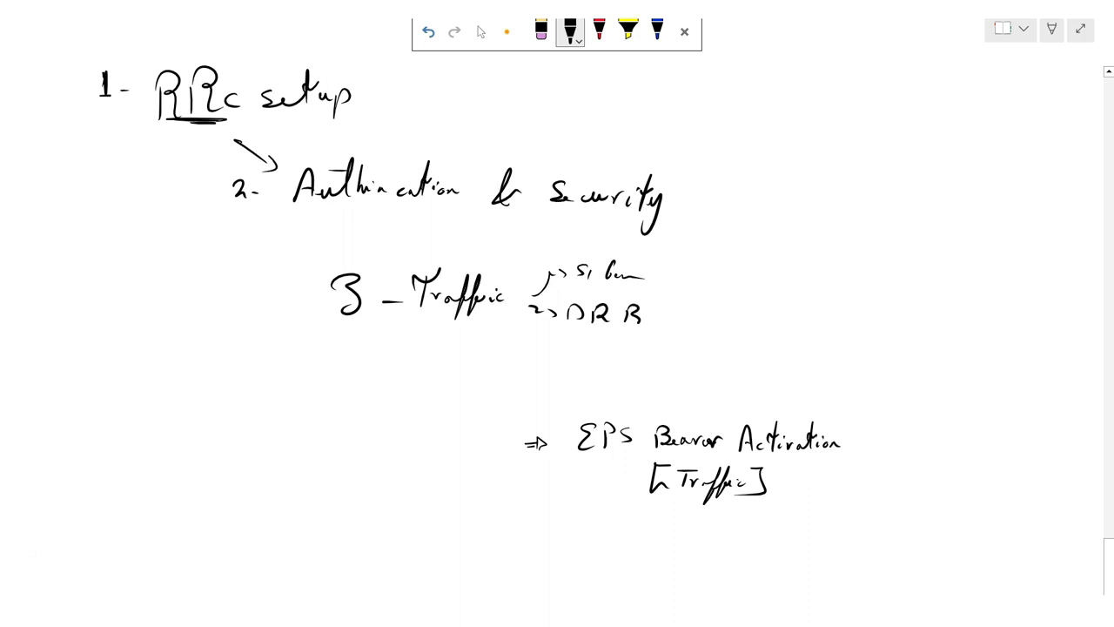
drag(692, 323, 703, 323)
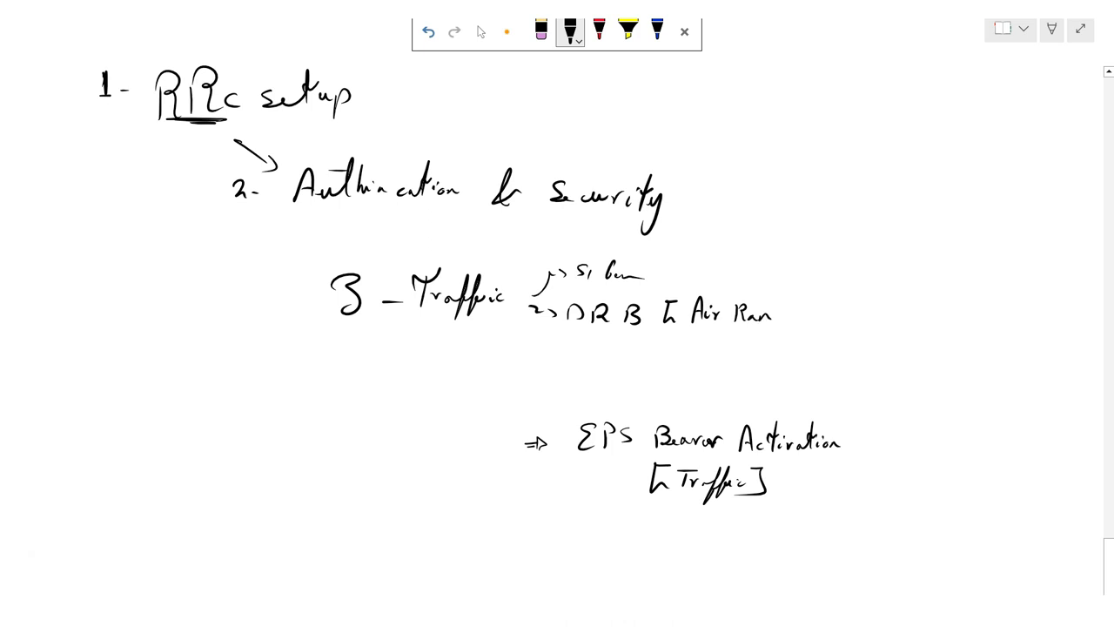
drag(526, 332, 545, 348)
drag(553, 346, 554, 356)
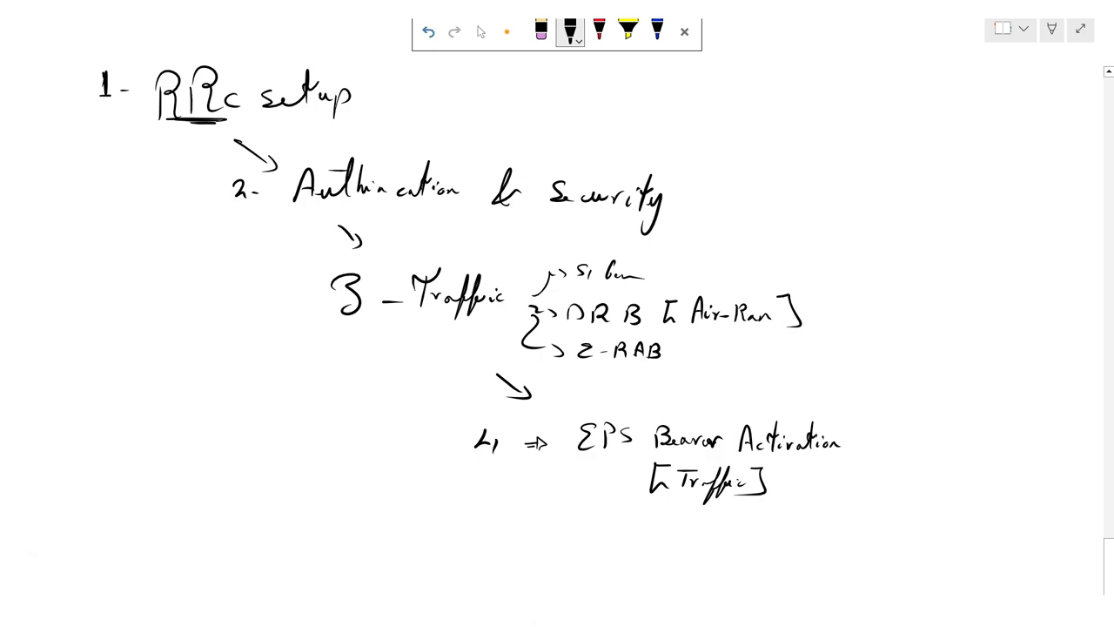
Step: Switch to the LTE message log and inspect the EPS MM Service Request and rrcConnectionRequest messages around 11:41:24.921
key(alt+Tab)
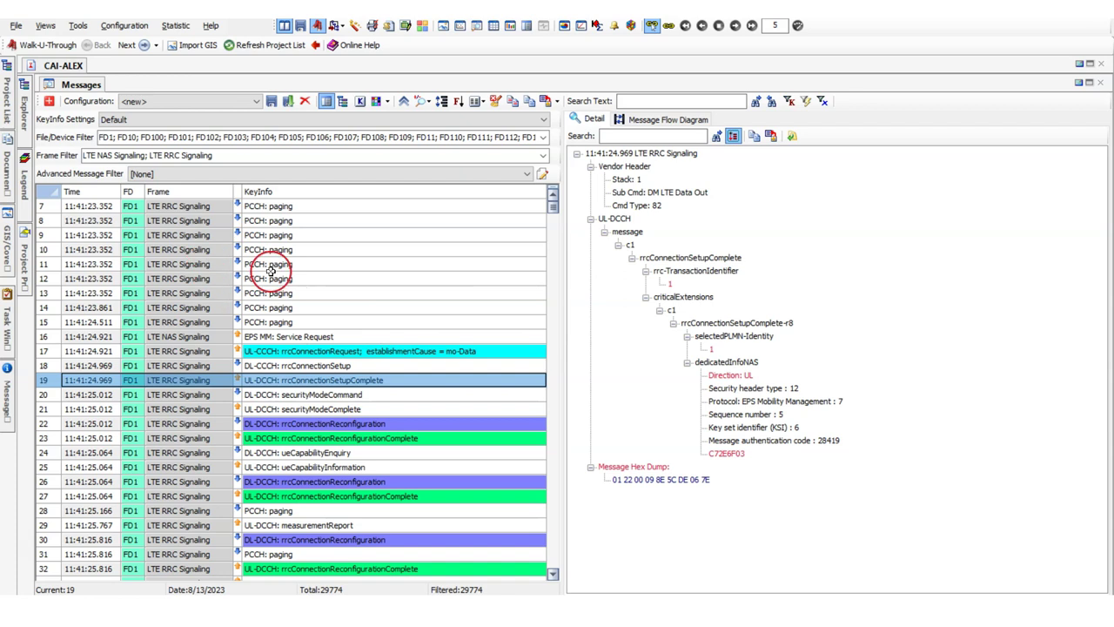
click(346, 336)
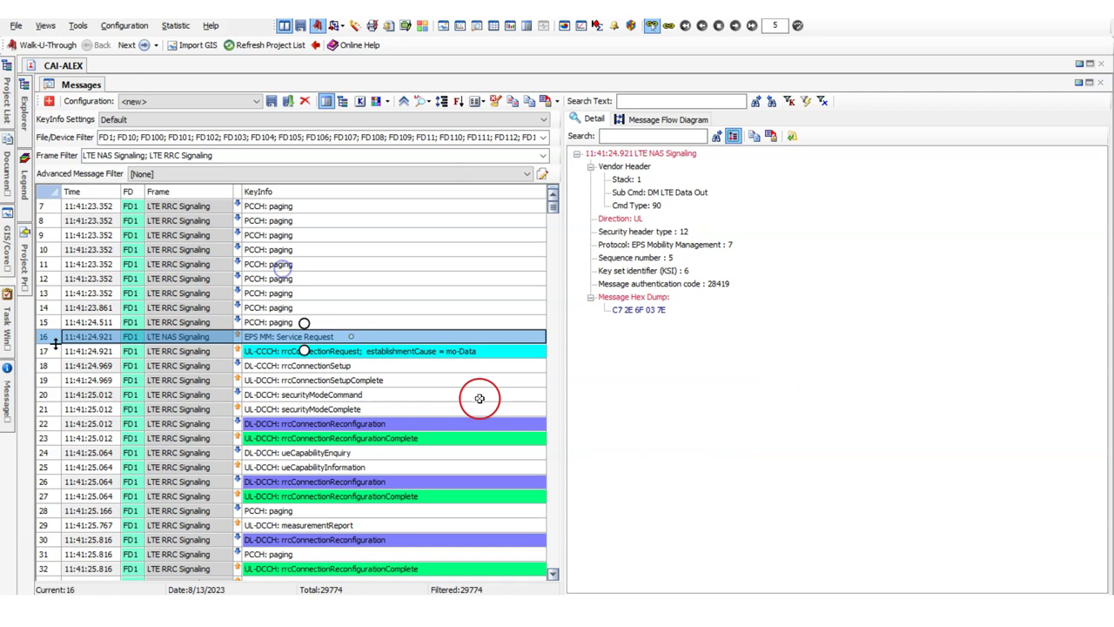
click(390, 350)
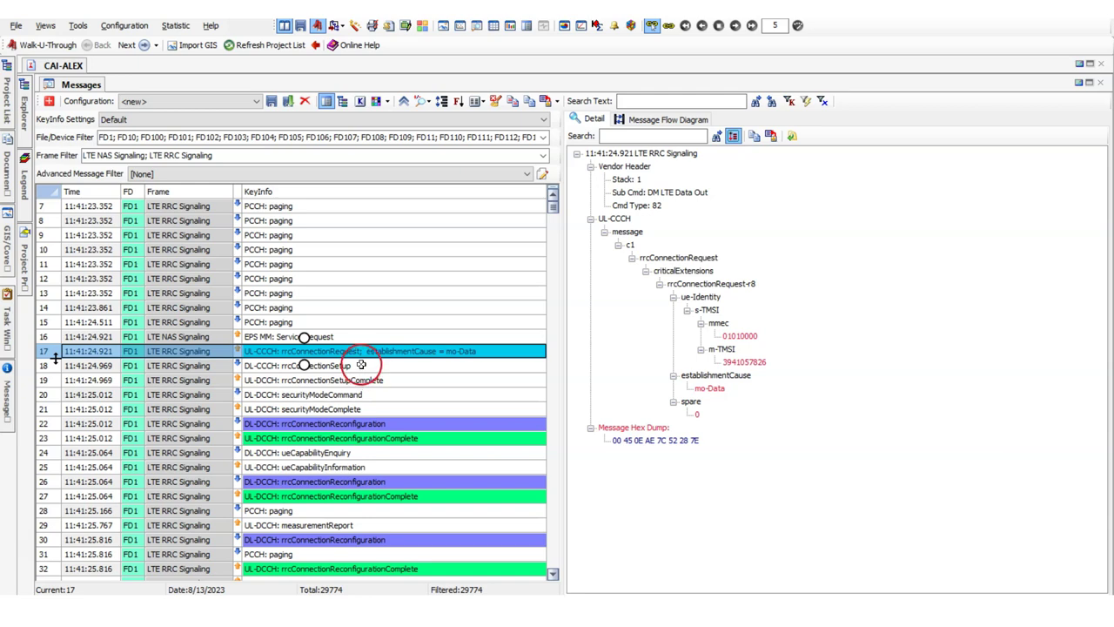
Step: Switch back to the whiteboard and draw a long arrow from RRC setup down to the empty area below the list
key(alt+Tab)
mouse_move(181, 134)
mouse_down()
mouse_move(174, 342)
mouse_move(190, 554)
mouse_up()
scroll(1107, 598, down, 3)
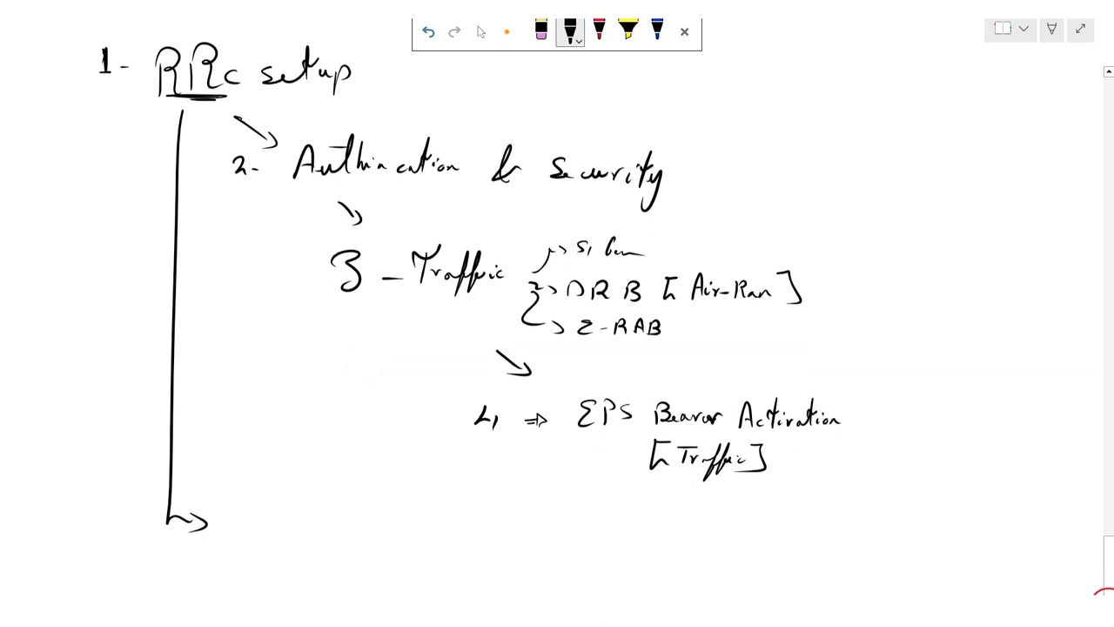
scroll(1101, 592, down, 3)
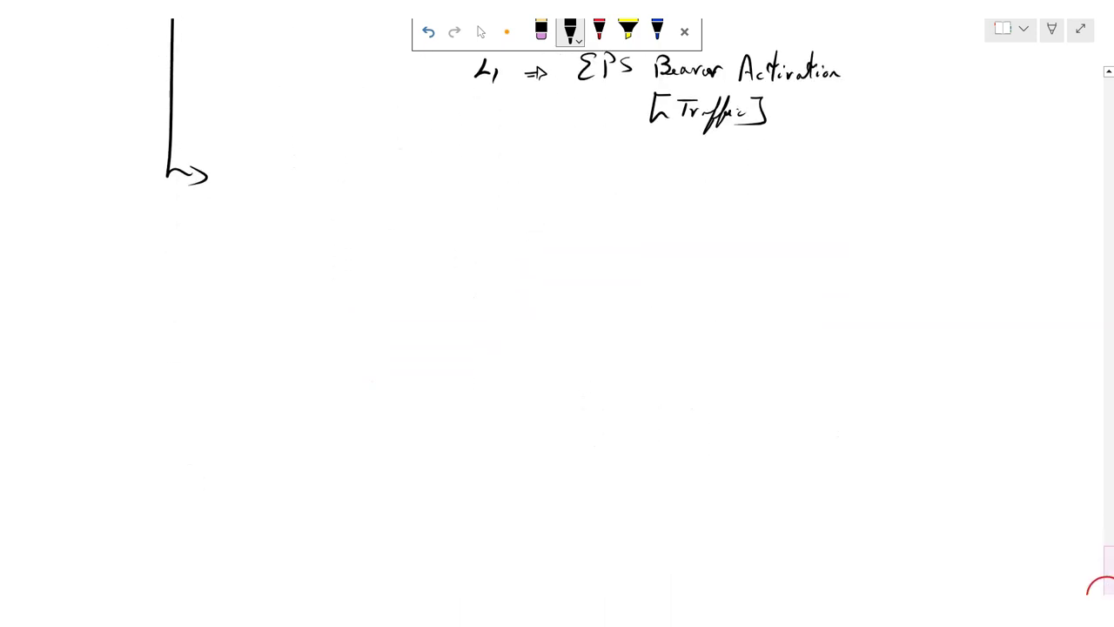
Step: Draw an arrow from UE to E-NB and label it "RRC - setup Request"
drag(293, 236, 302, 254)
mouse_move(334, 246)
mouse_down()
mouse_move(596, 238)
mouse_move(675, 254)
mouse_up()
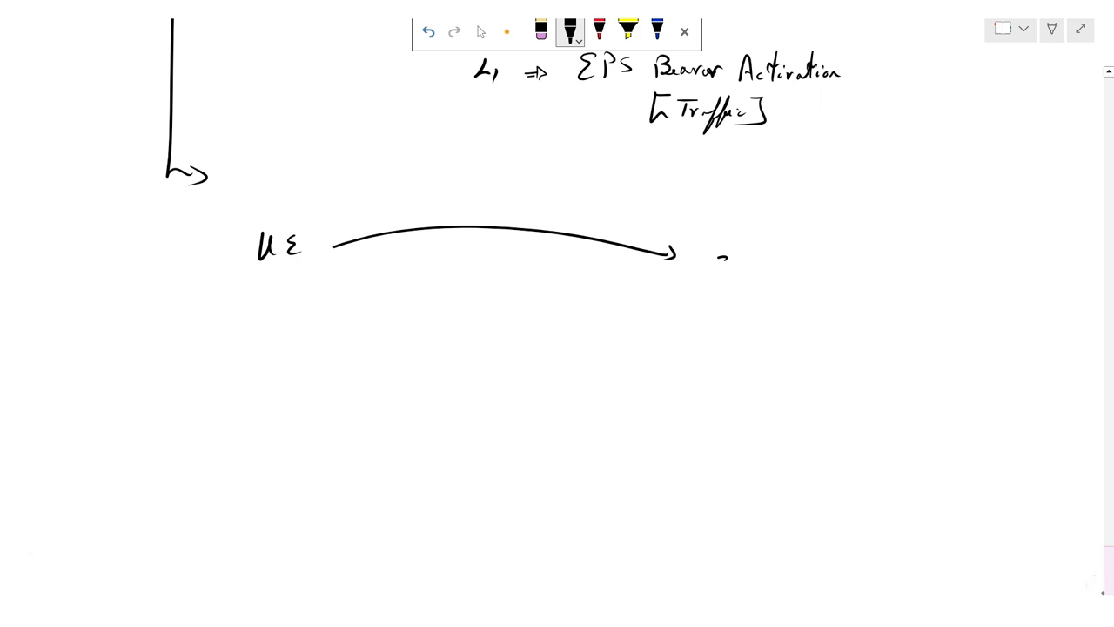
drag(397, 198, 396, 220)
drag(403, 199, 414, 212)
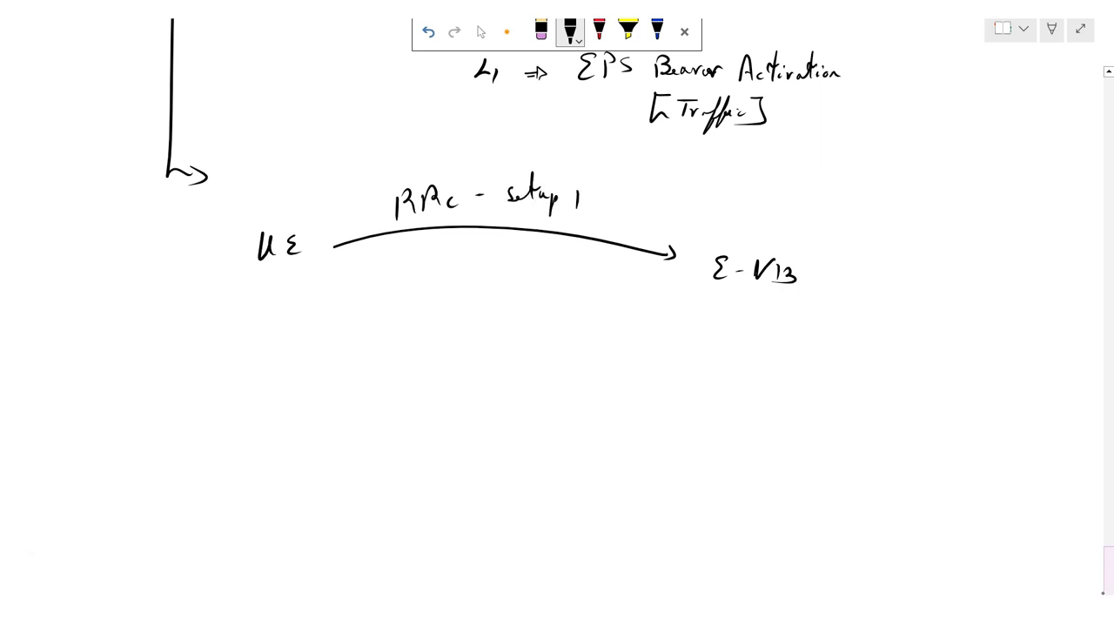
Step: Add a return arrow labelled "RRC - response" and a third arrow labelled "RRC - setup complete" below the request
mouse_move(654, 287)
mouse_down()
mouse_move(340, 298)
mouse_move(369, 305)
mouse_up()
click(415, 313)
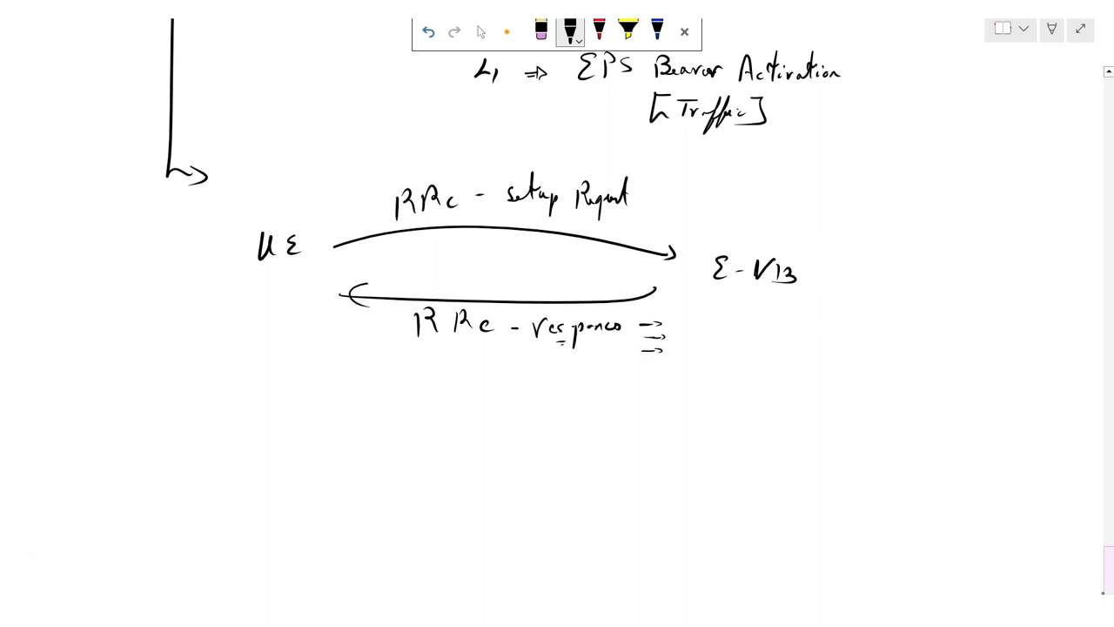
drag(320, 366, 640, 372)
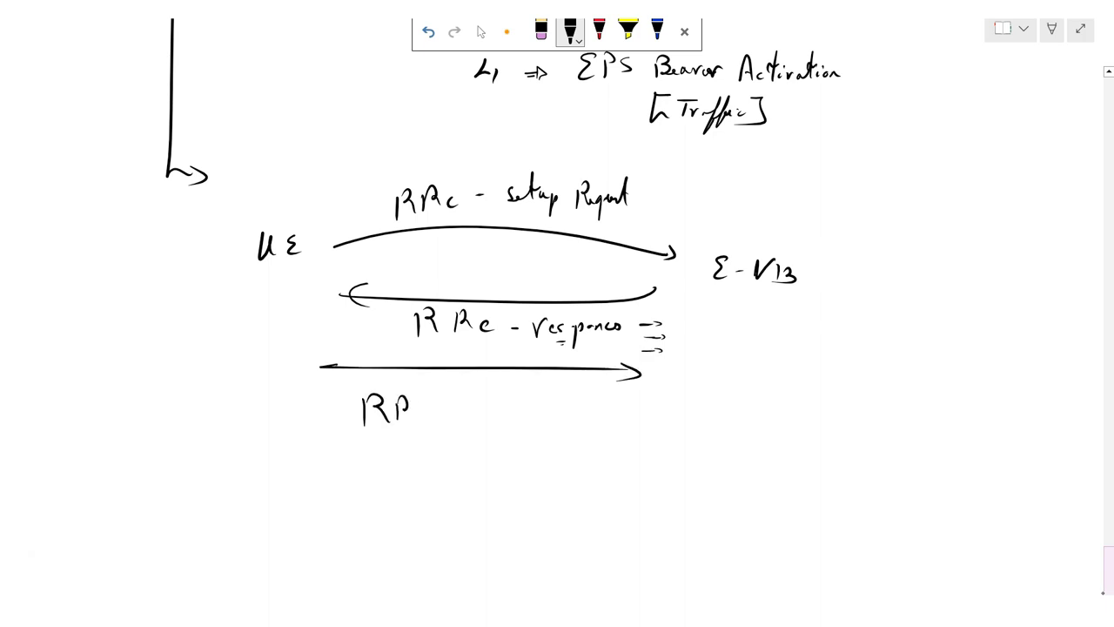
drag(538, 402, 604, 390)
Step: Number the three RRC messages with boxed 1, 2 and 3 in signalling order
drag(472, 232, 490, 255)
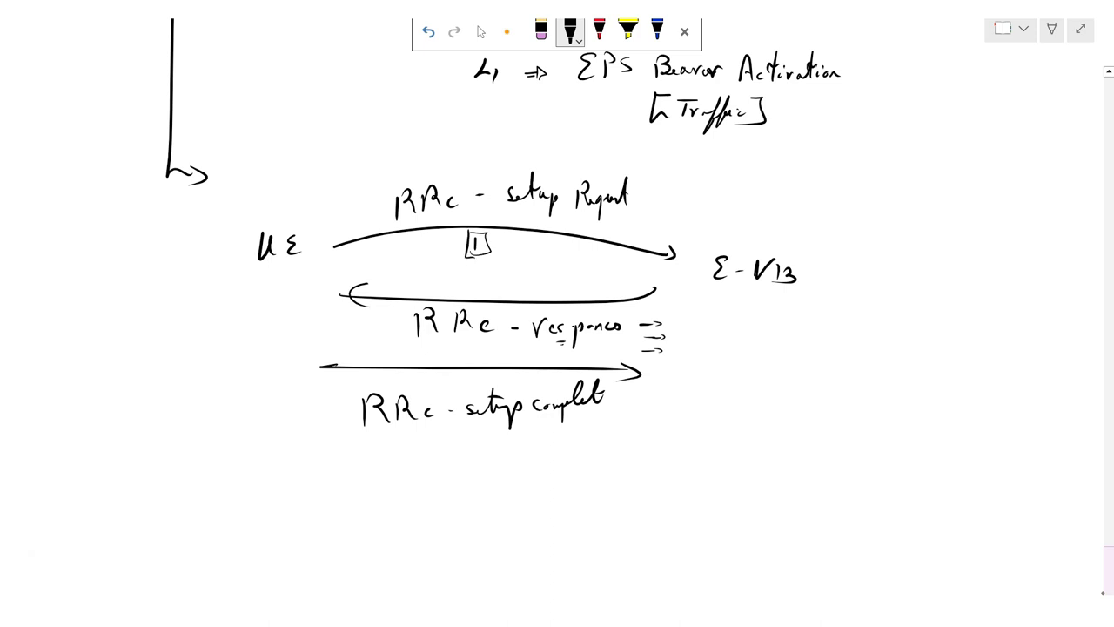
drag(451, 344, 464, 358)
mouse_move(468, 340)
mouse_down()
mouse_move(472, 362)
mouse_move(459, 365)
mouse_up()
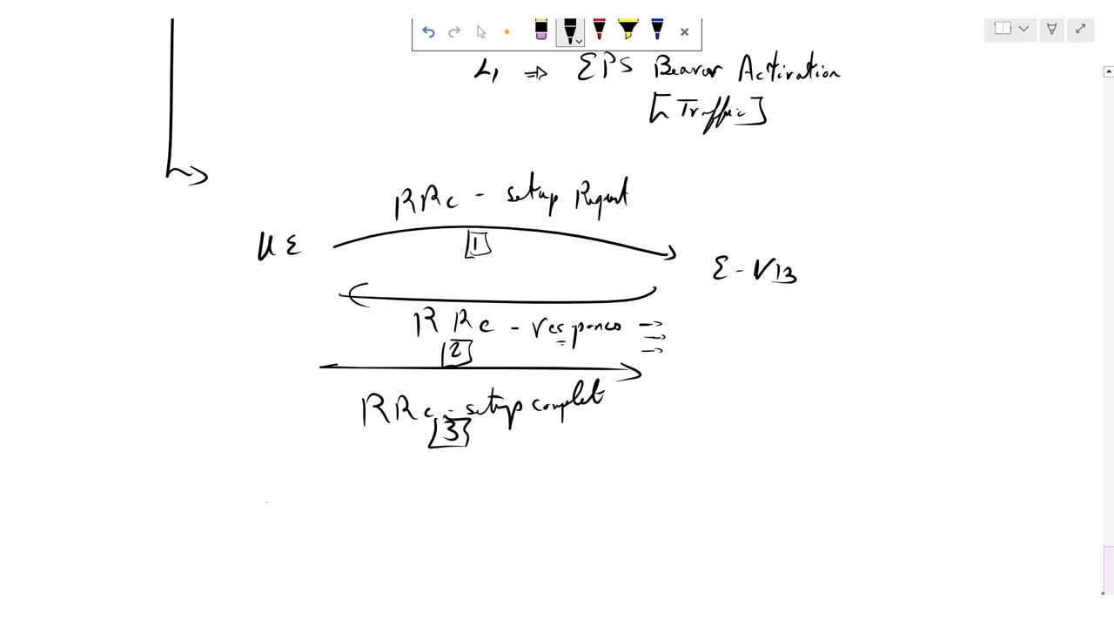
Step: Extend the sketch beneath the three RRC messages with a horizontal line, long vertical lines on both sides and handwritten labels
drag(452, 498, 495, 503)
drag(513, 504, 684, 502)
drag(698, 412, 700, 590)
mouse_move(212, 350)
mouse_down()
mouse_move(222, 572)
mouse_move(205, 576)
mouse_up()
drag(214, 562, 239, 576)
drag(714, 563, 724, 576)
drag(726, 557, 775, 574)
drag(393, 504, 406, 522)
mouse_move(411, 513)
mouse_down()
mouse_move(435, 546)
mouse_move(477, 524)
mouse_up()
drag(479, 513, 492, 538)
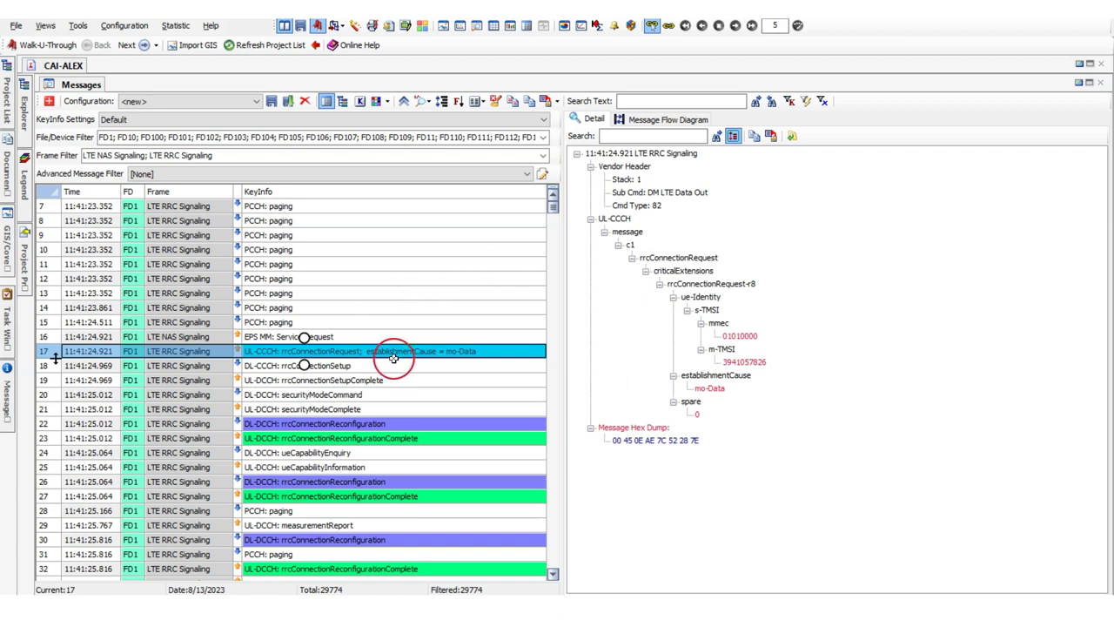
Step: Compare the UL-CCCH rrcConnectionRequest with the DL-CCCH rrcConnectionSetup message in the LTE message log
click(386, 351)
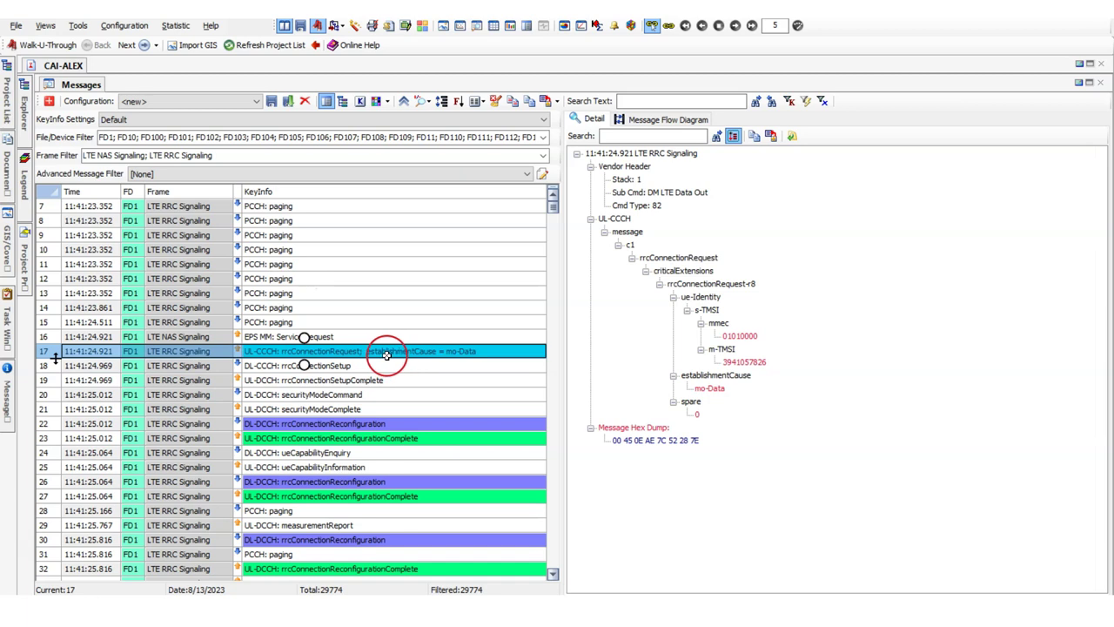
click(463, 365)
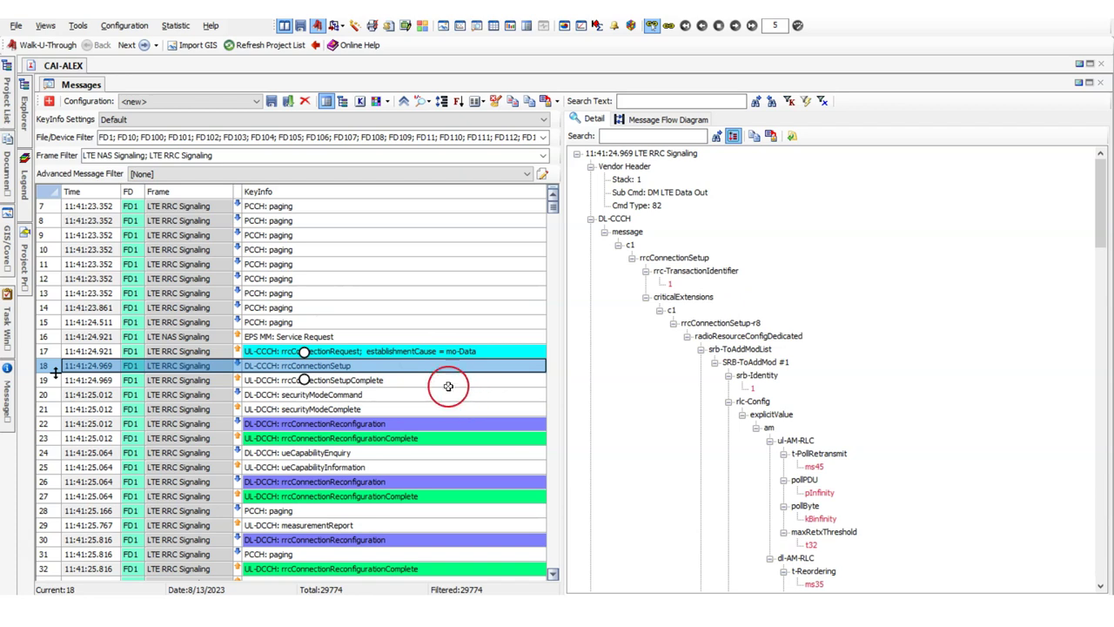
click(248, 352)
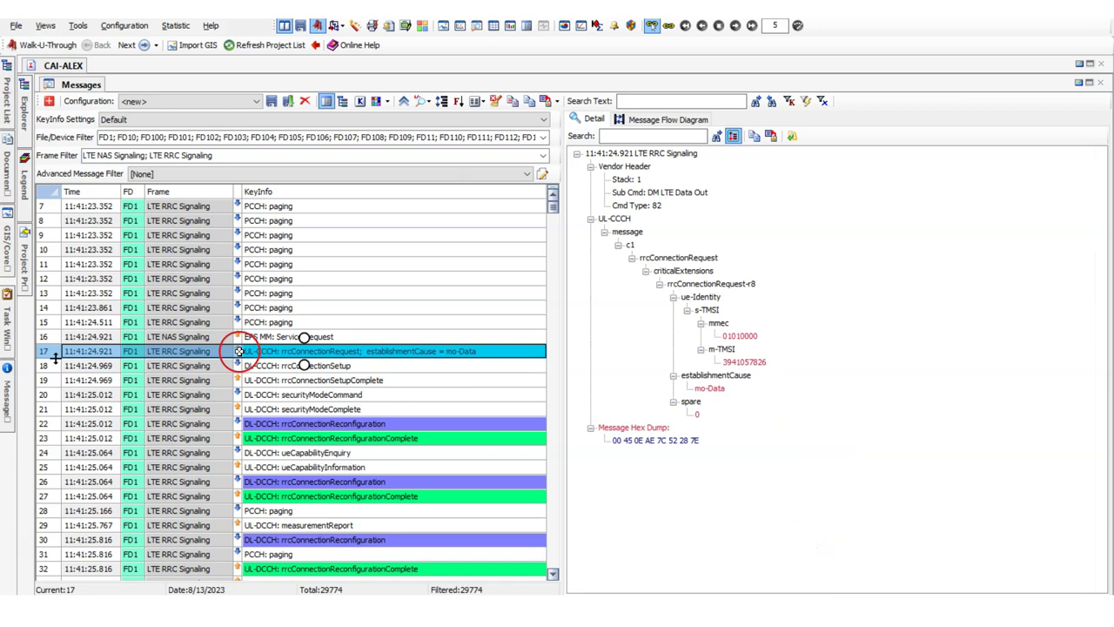
click(334, 367)
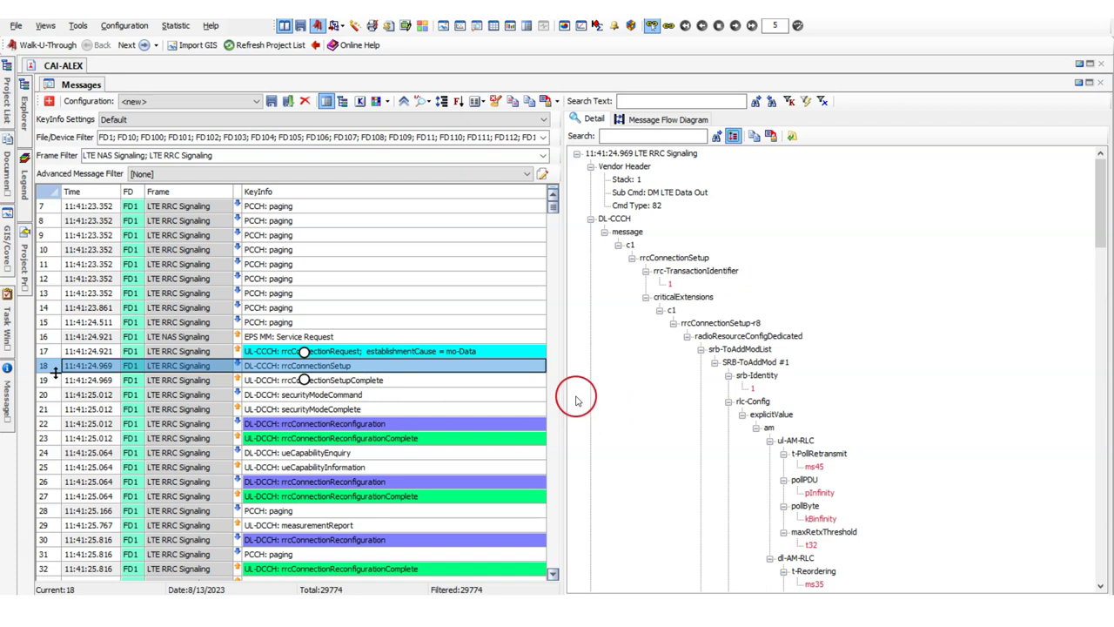
click(371, 353)
key(Down)
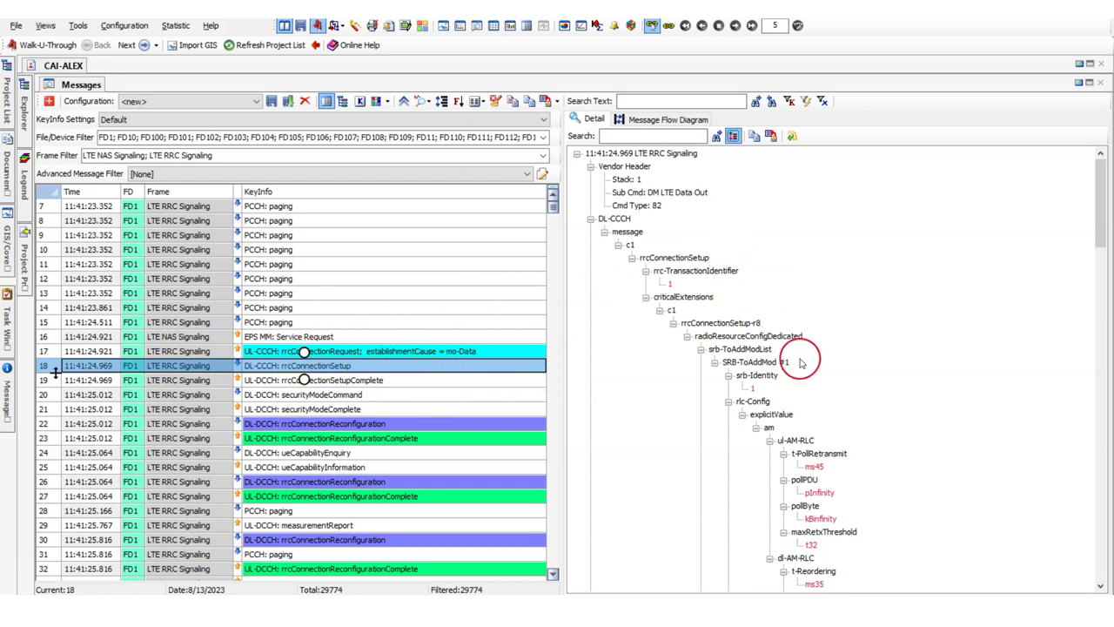
Step: Examine the SRB, RLC, logical channel and MAC settings in the rrcConnectionSetup message details
drag(1101, 225, 1100, 260)
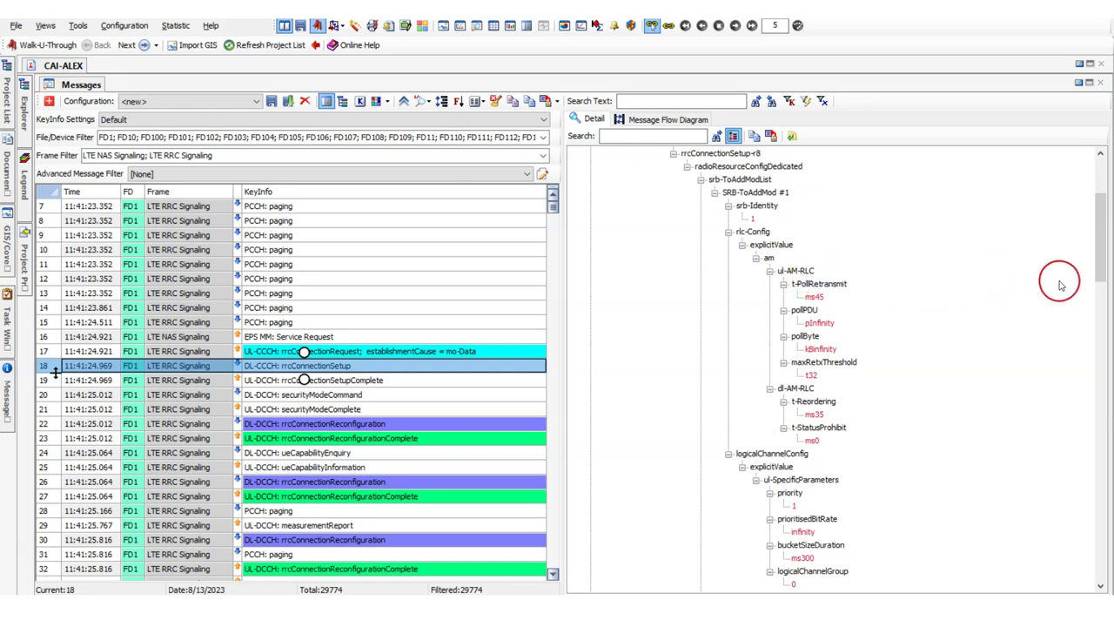
drag(1099, 261, 1099, 265)
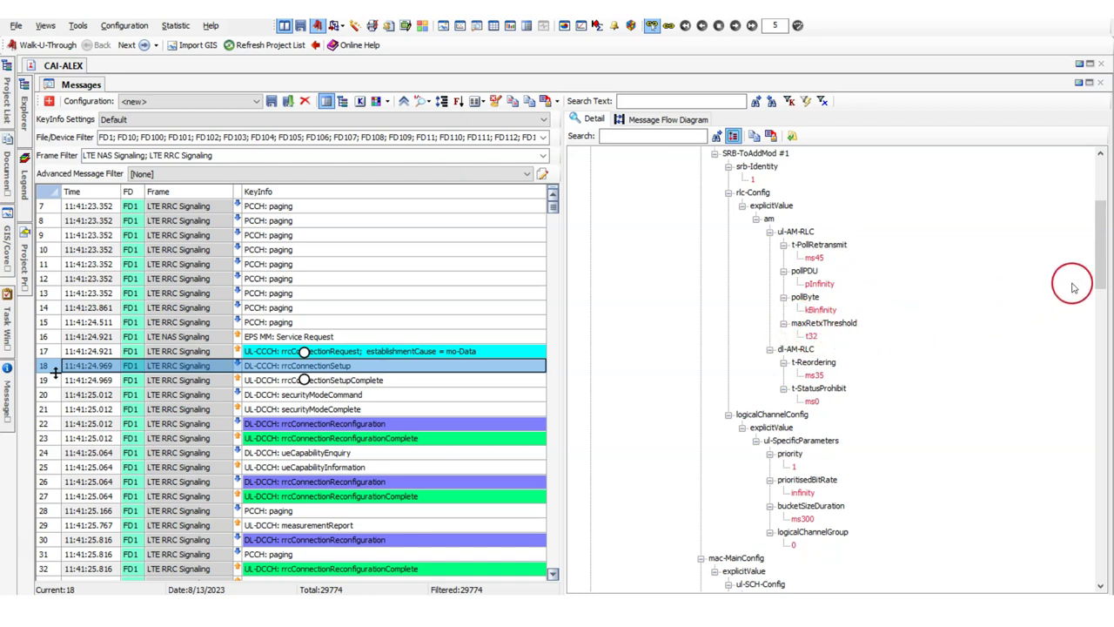
scroll(1098, 282, down, 1)
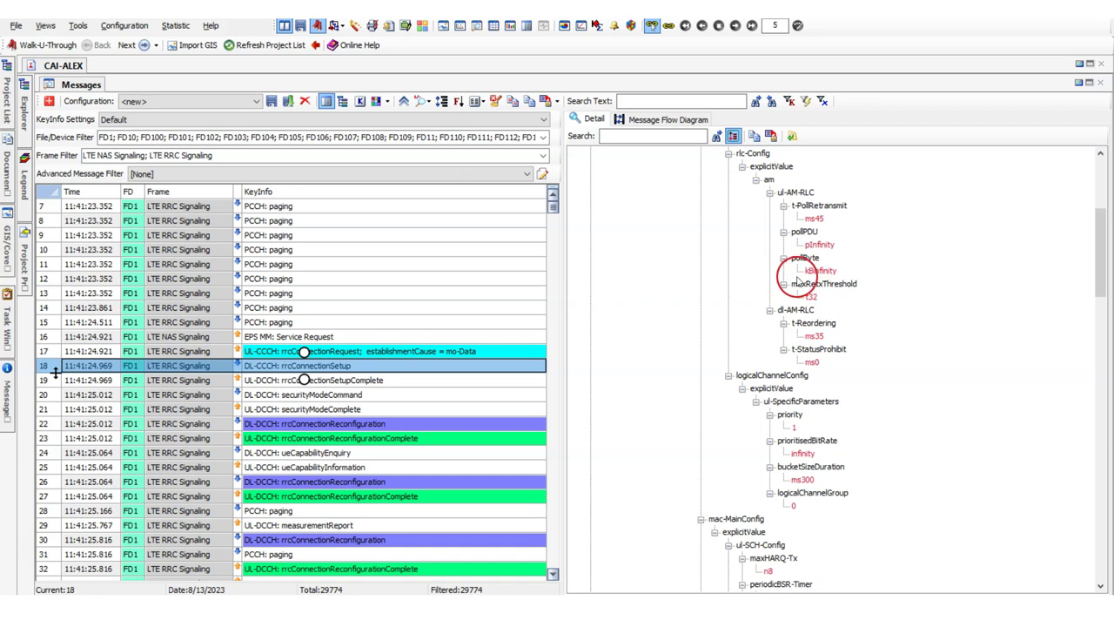
scroll(1098, 298, down, 1)
scroll(1098, 297, down, 2)
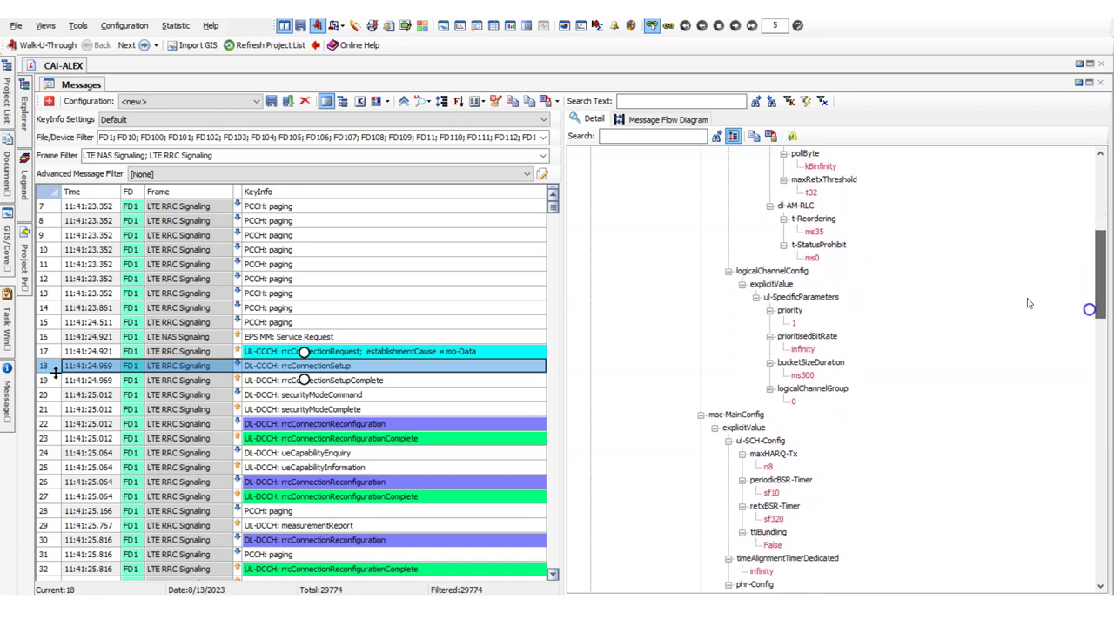
scroll(1095, 306, down, 2)
scroll(1095, 306, down, 2)
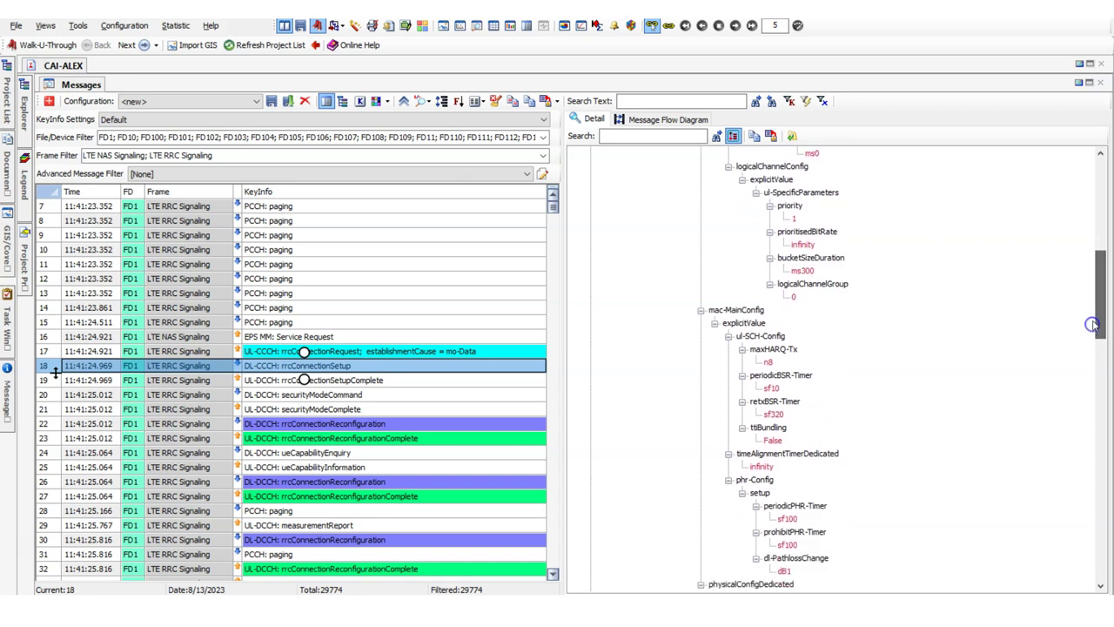
scroll(1097, 319, down, 1)
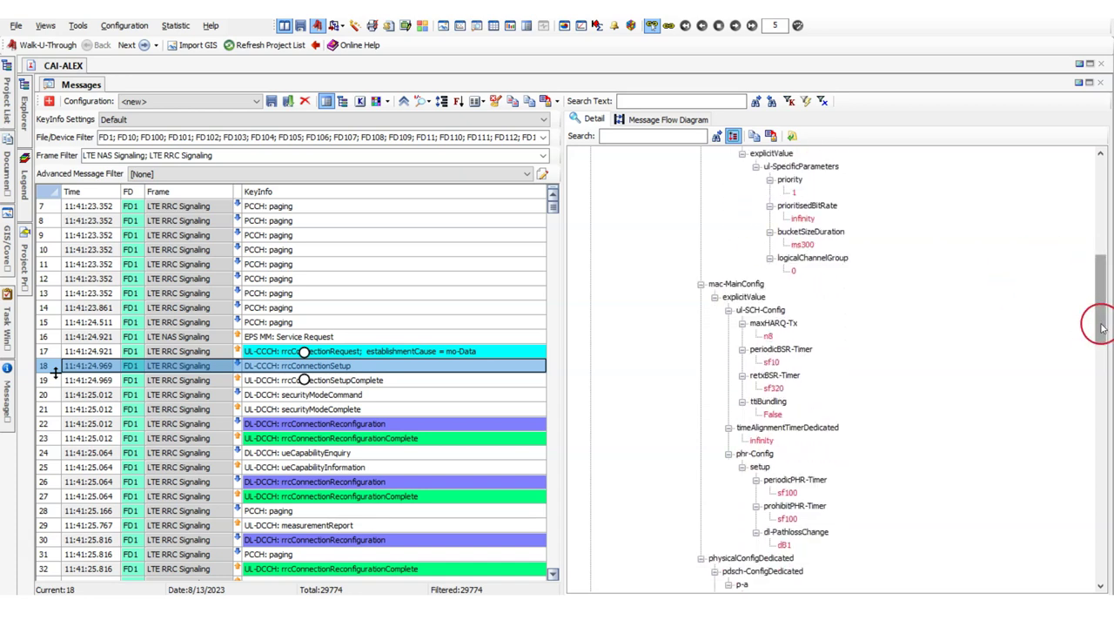
Step: Examine the physical channel, CQI report, sounding reference signal and antenna settings of the rrcConnectionSetup message
scroll(1099, 344, down, 3)
drag(1099, 344, 1094, 381)
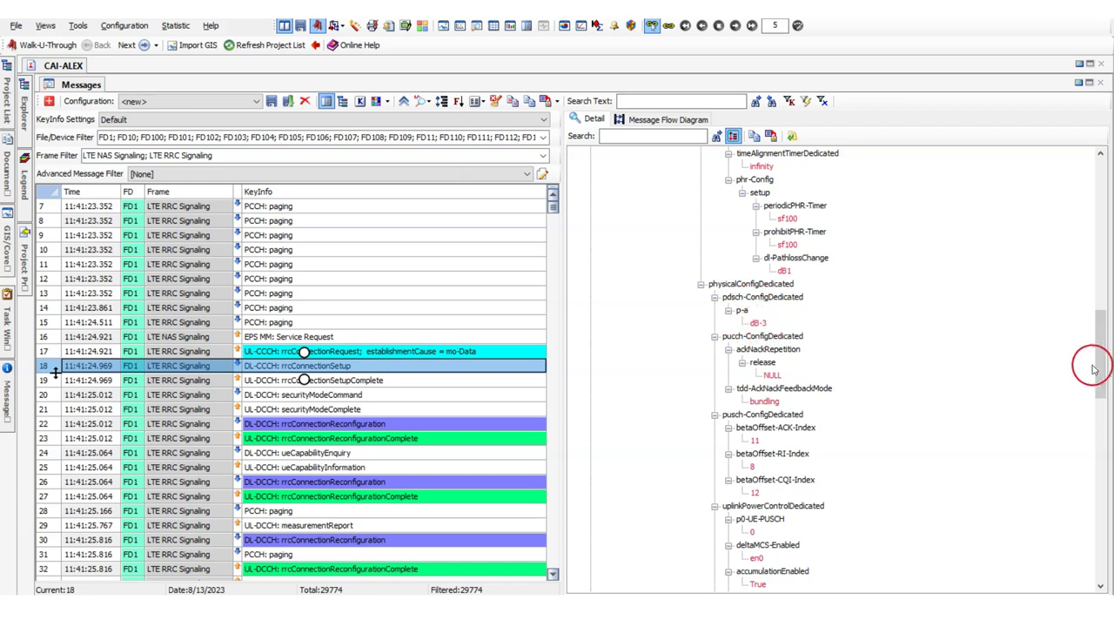
drag(1085, 366, 1084, 447)
click(756, 355)
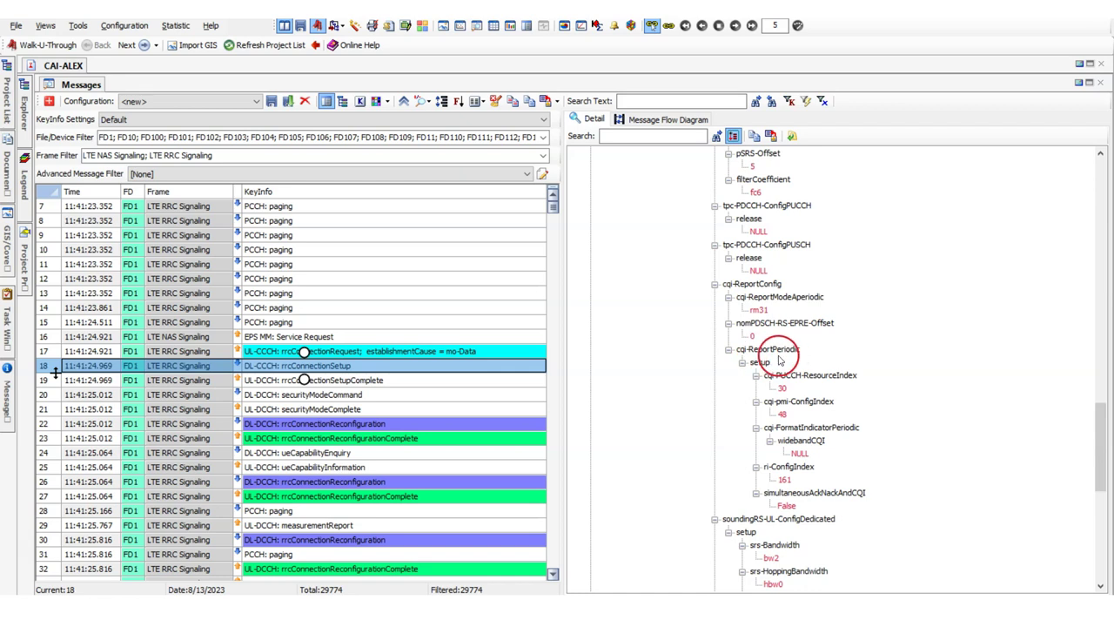
drag(1097, 437, 1100, 494)
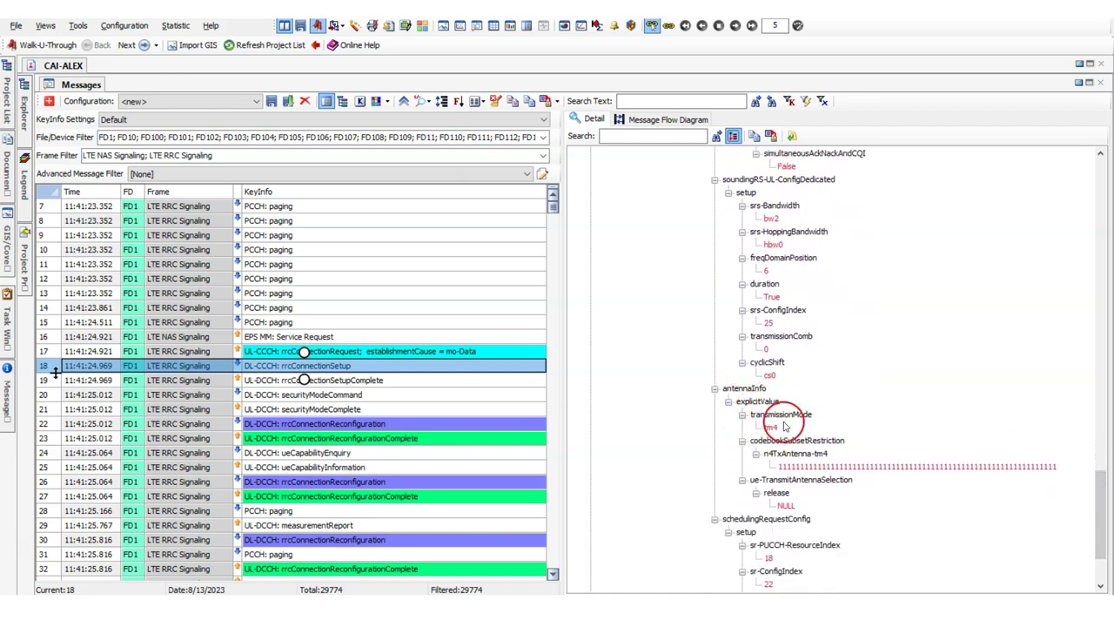
Step: Return to the start of the setup message details and display the UL-DCCH rrcConnectionSetupComplete message
drag(1099, 509, 1109, 160)
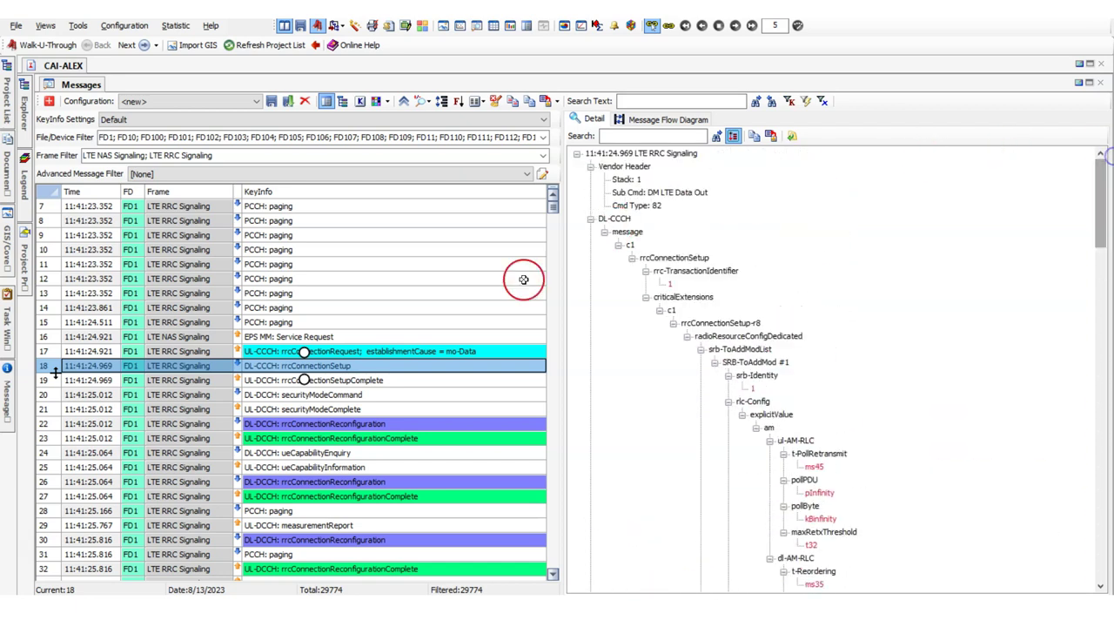
click(376, 380)
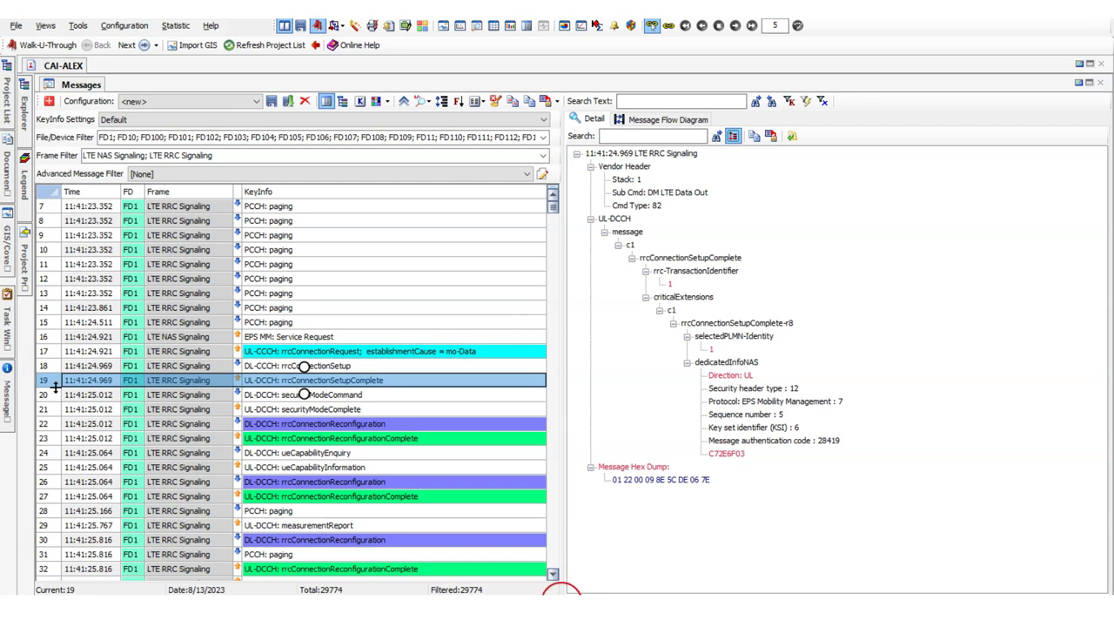
Step: Find the EPS SM Activate dedicated EPS bearer context request further down the message log and display its details
click(553, 574)
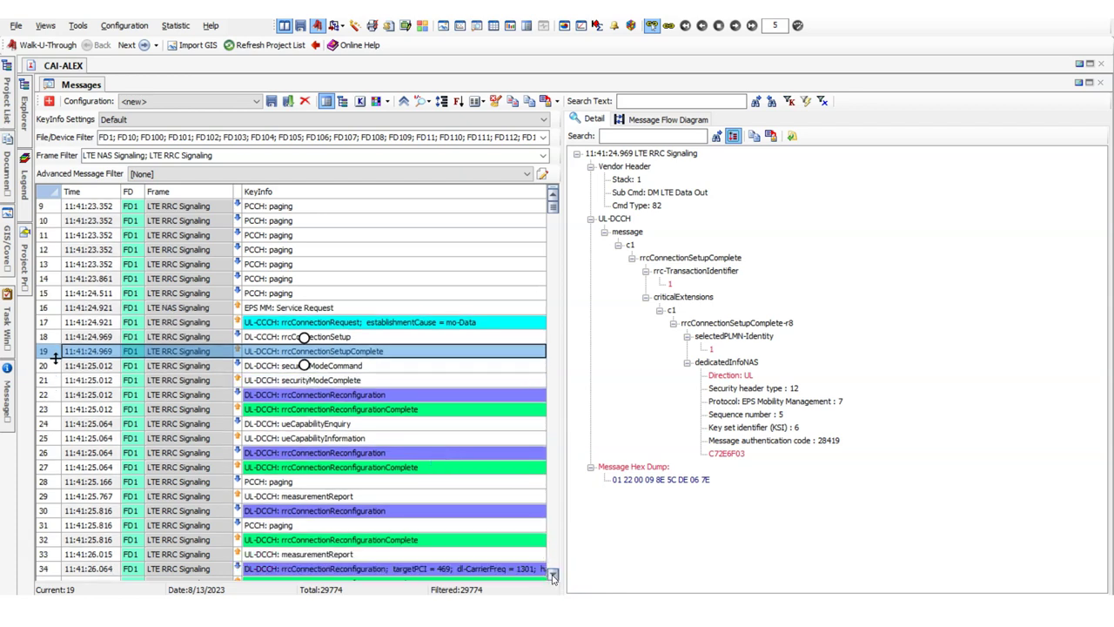
click(553, 575)
click(553, 575)
click(553, 574)
click(553, 575)
click(553, 575)
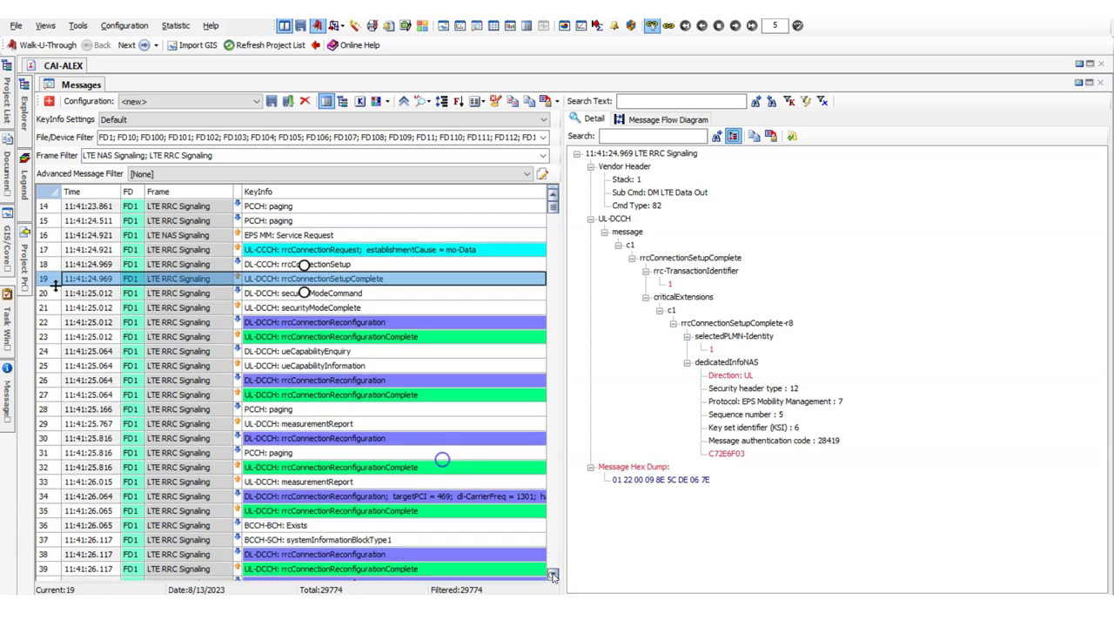
click(552, 574)
click(553, 574)
click(552, 574)
click(553, 575)
click(553, 574)
click(553, 574)
click(553, 574)
click(553, 574)
click(323, 527)
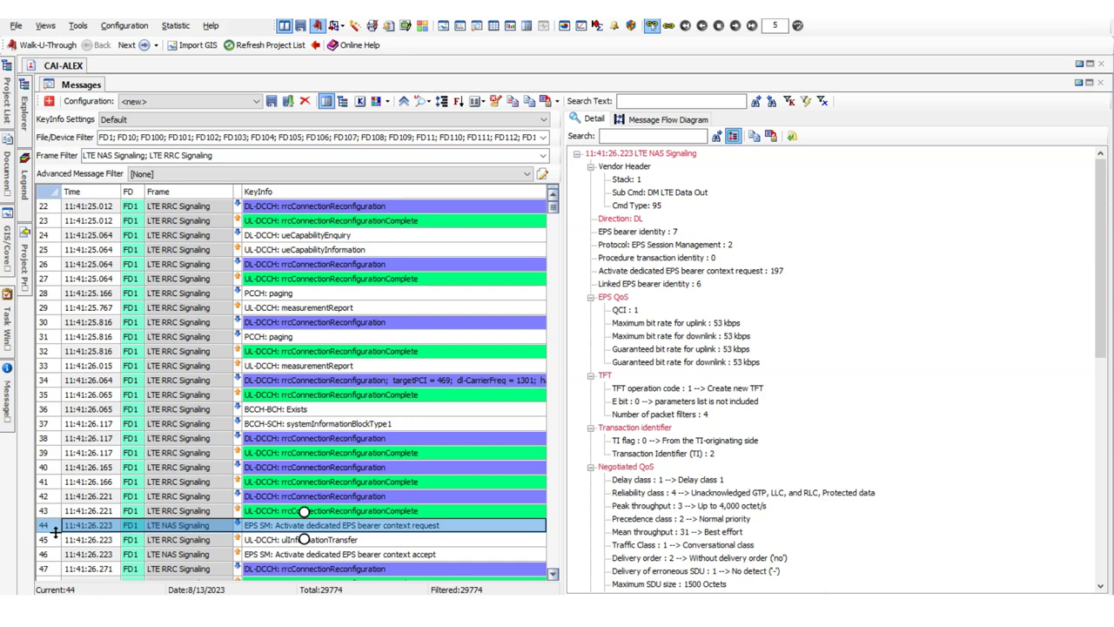
Step: Return to the RRC connection request, setup and security mode messages earlier in the message log
key(alt)
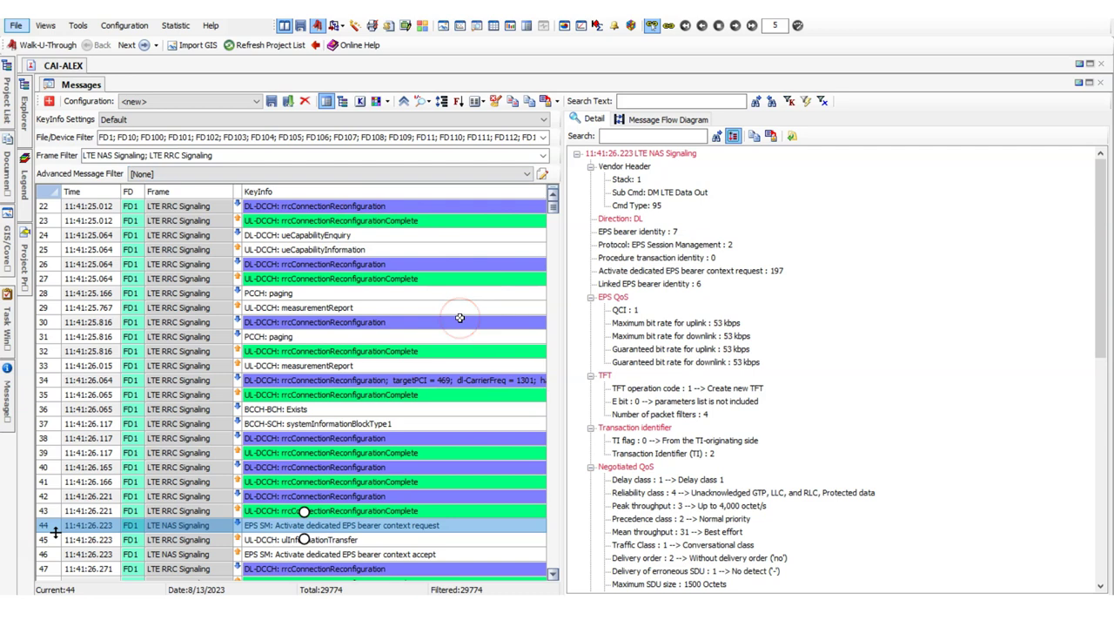
click(553, 197)
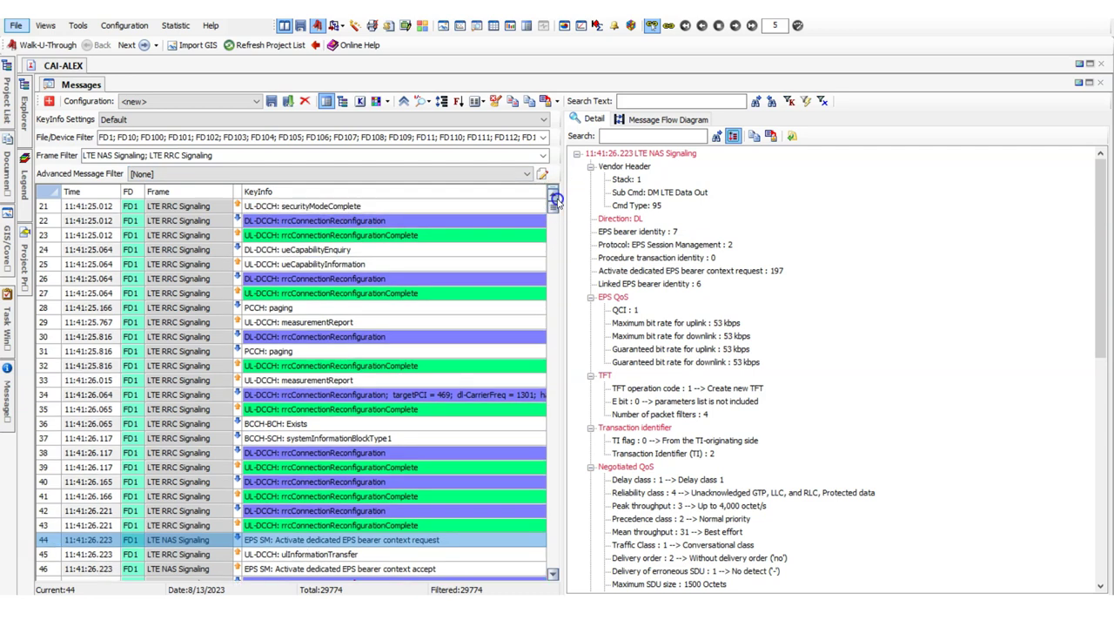
scroll(556, 198, up, 2)
scroll(379, 292, up, 2)
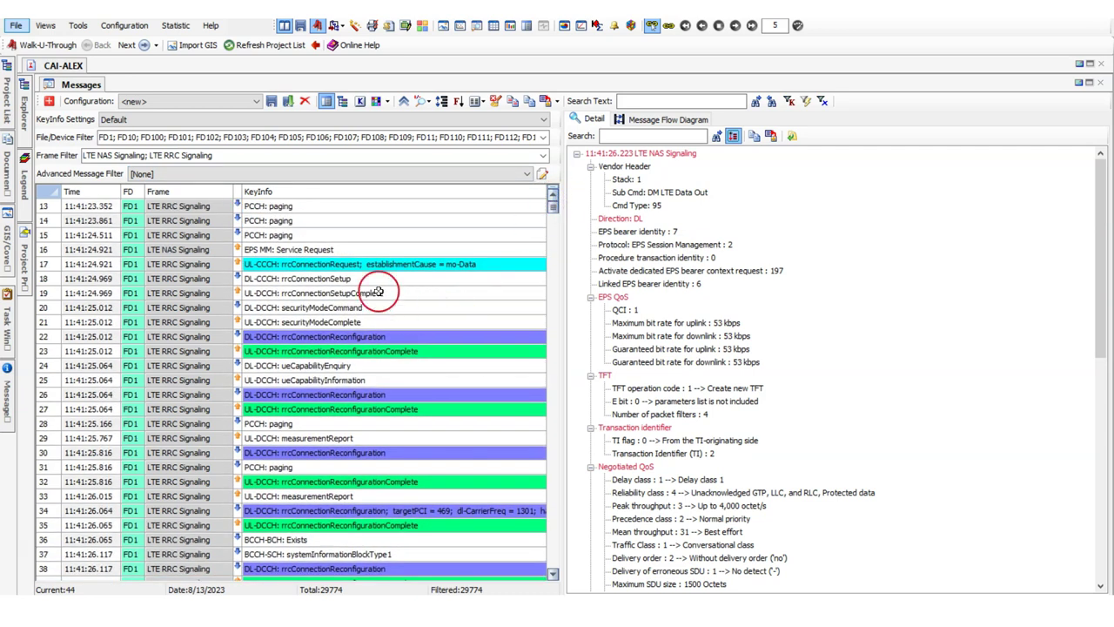